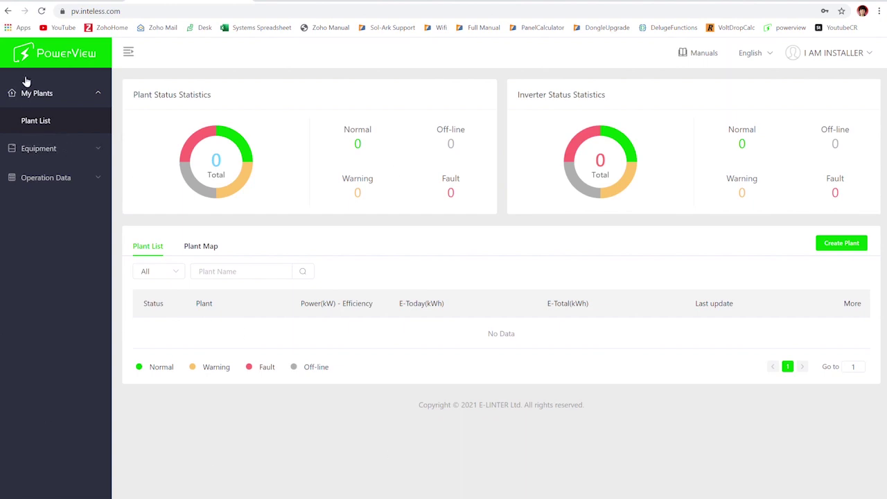
# Expand the Operation Data and Equipment sections, then return to the plant list at PlantA's More menu.
pyautogui.click(52, 178)
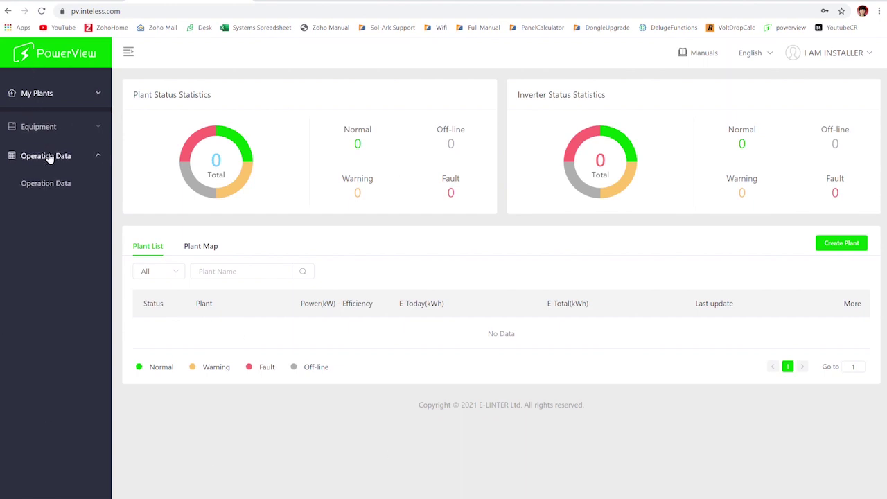
pyautogui.click(52, 122)
pyautogui.click(52, 95)
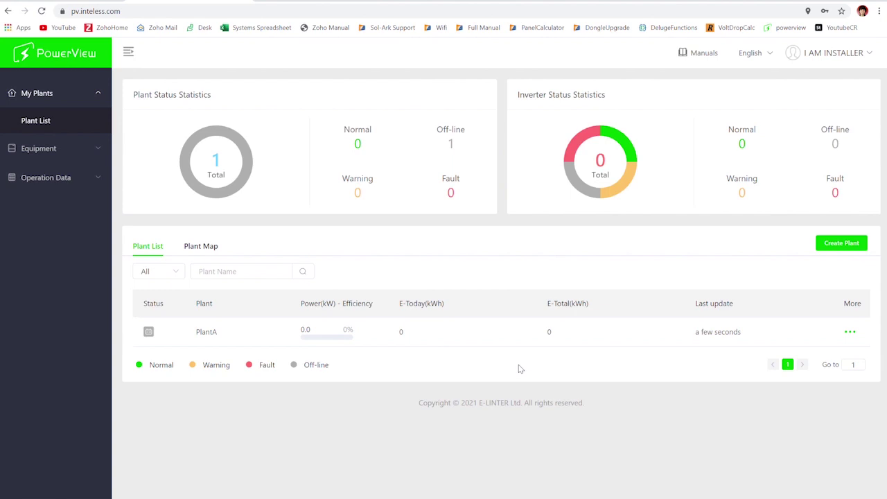
pyautogui.moveTo(858, 332)
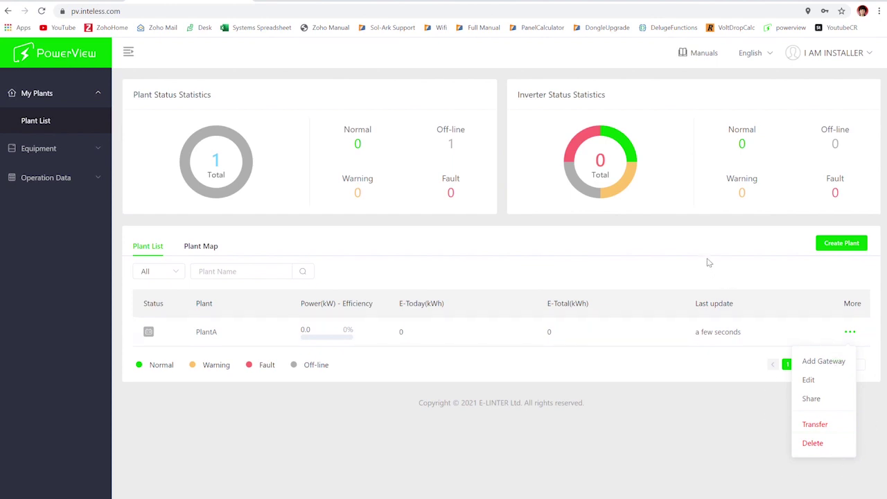
# Share PlantA by entering the customer's account e-mail and confirming.
pyautogui.click(824, 401)
pyautogui.click(449, 204)
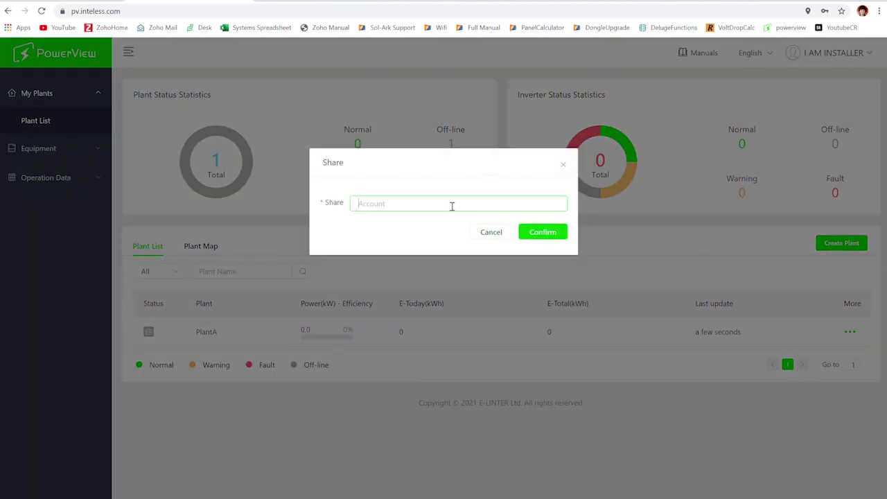
pyautogui.click(546, 233)
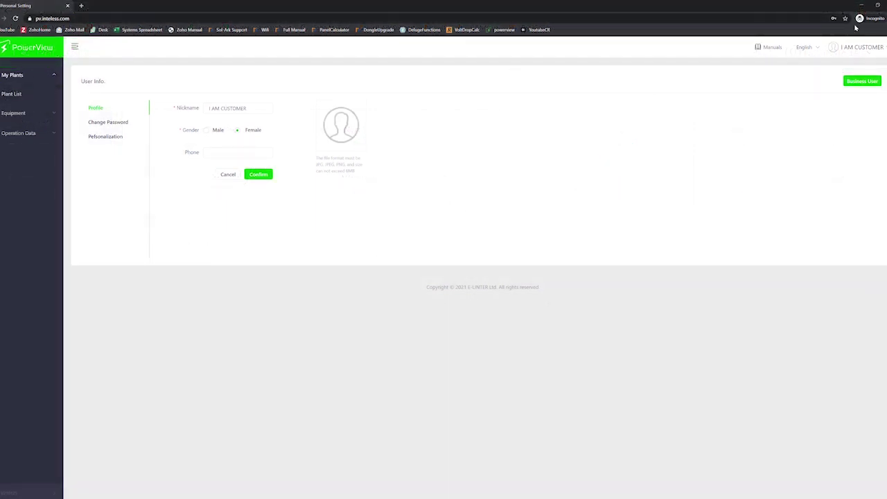
# As the customer, open PlantA from the plant list and review its overview and equipment.
pyautogui.click(20, 95)
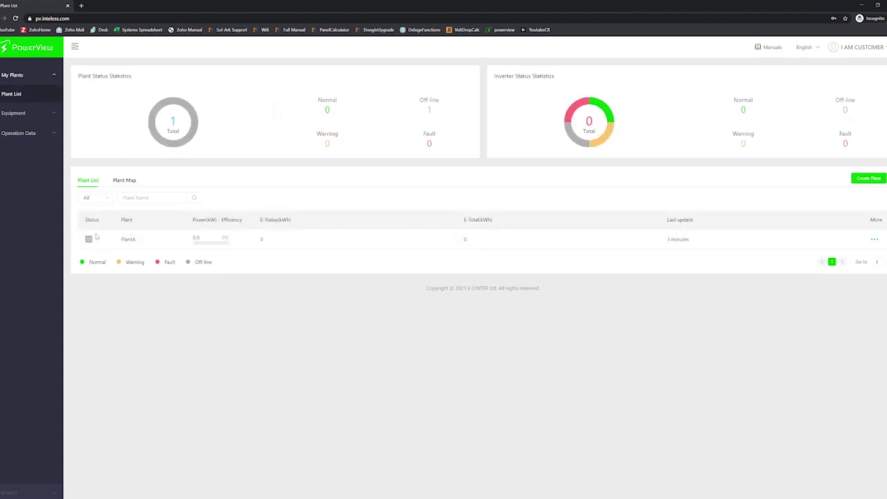
pyautogui.click(874, 239)
pyautogui.click(131, 239)
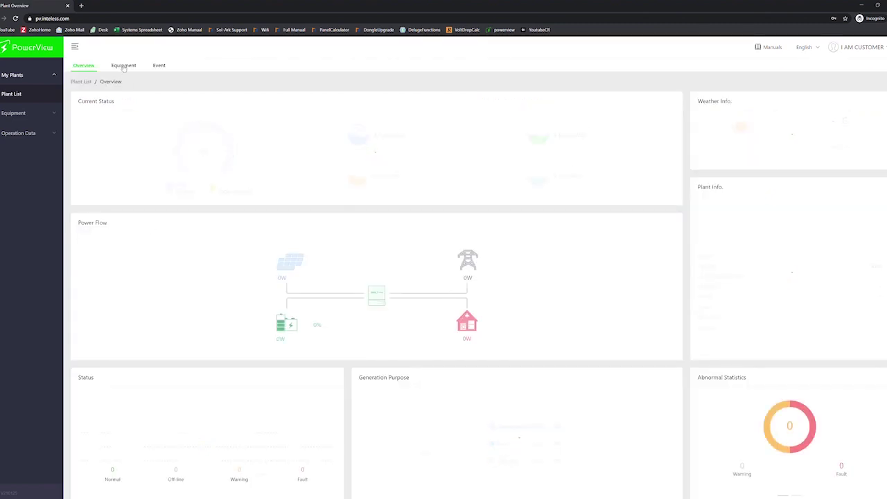
pyautogui.click(123, 65)
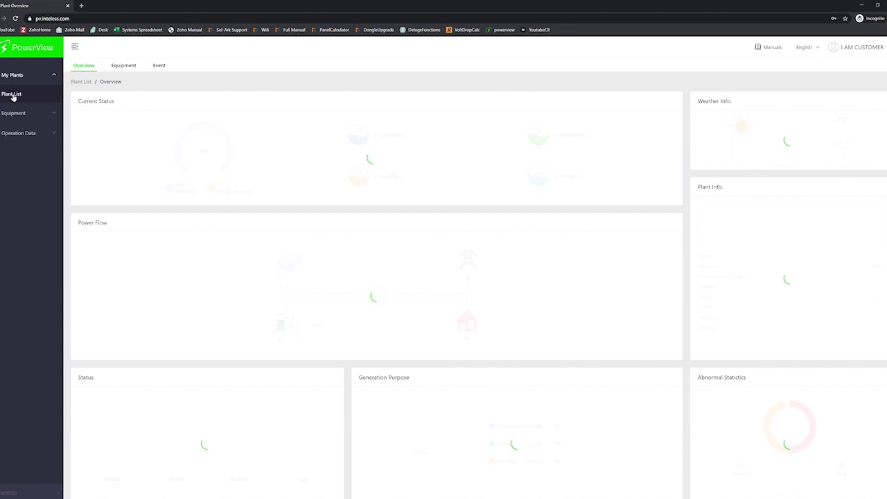
# Back on the plant list, disassociate PlantA from the customer account and confirm.
pyautogui.click(12, 94)
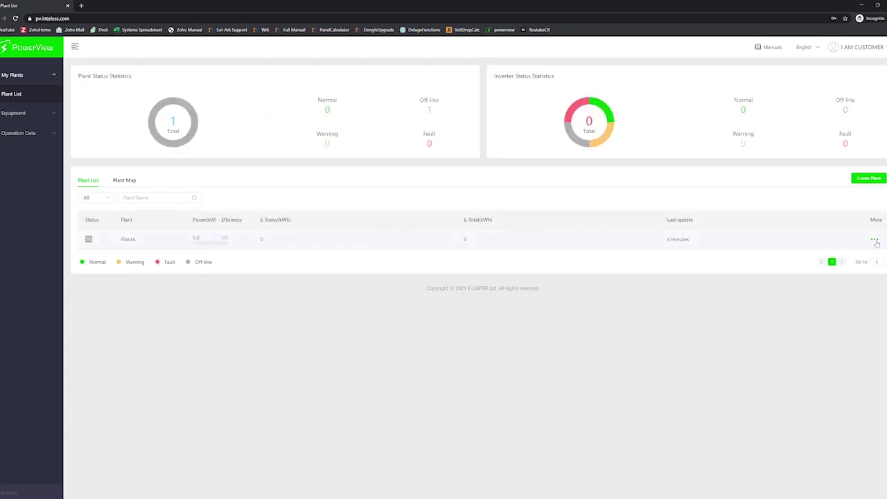
pyautogui.moveTo(873, 239)
pyautogui.click(867, 261)
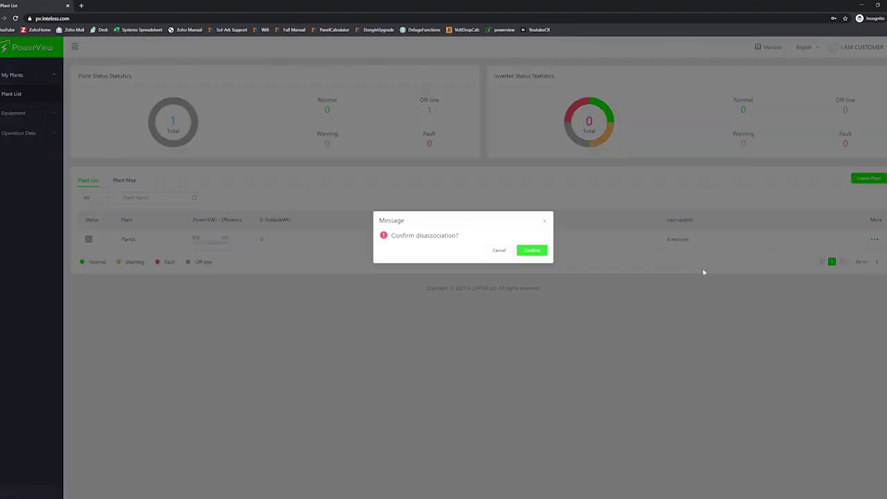
pyautogui.click(531, 251)
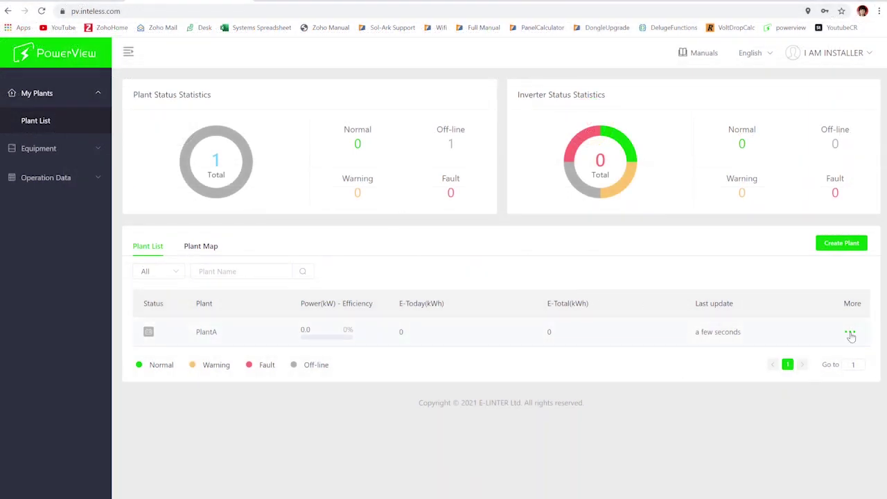
# Open the Equipment > Gateway list to check PlantA's off-line gateway.
pyautogui.click(851, 334)
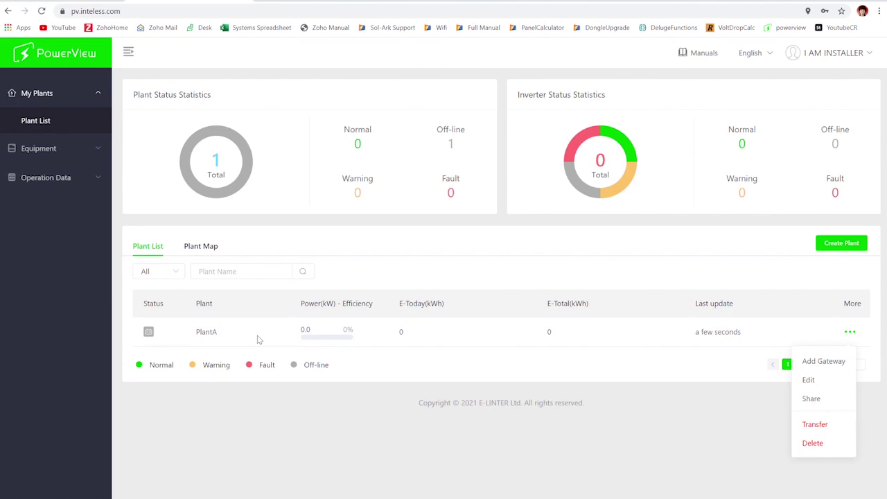
pyautogui.click(420, 272)
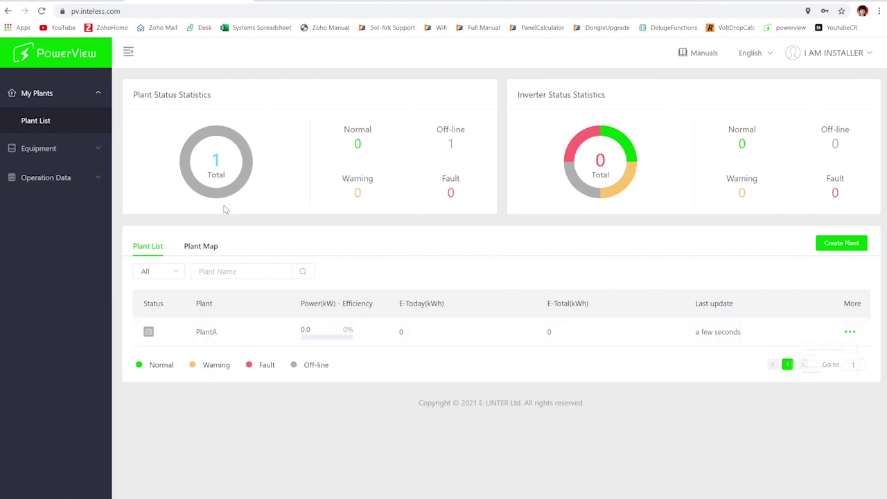
pyautogui.click(39, 149)
pyautogui.click(38, 159)
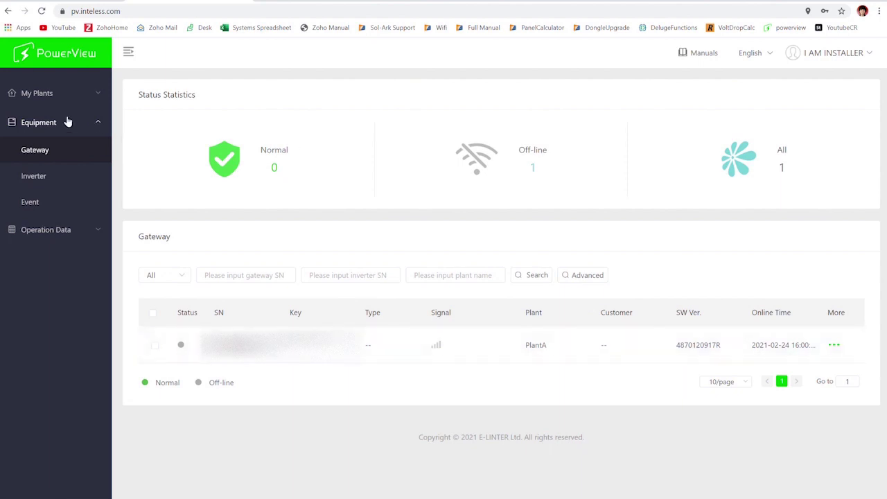
# Return to My Plants > Plant List and open PlantA's More menu.
pyautogui.click(47, 98)
pyautogui.click(46, 123)
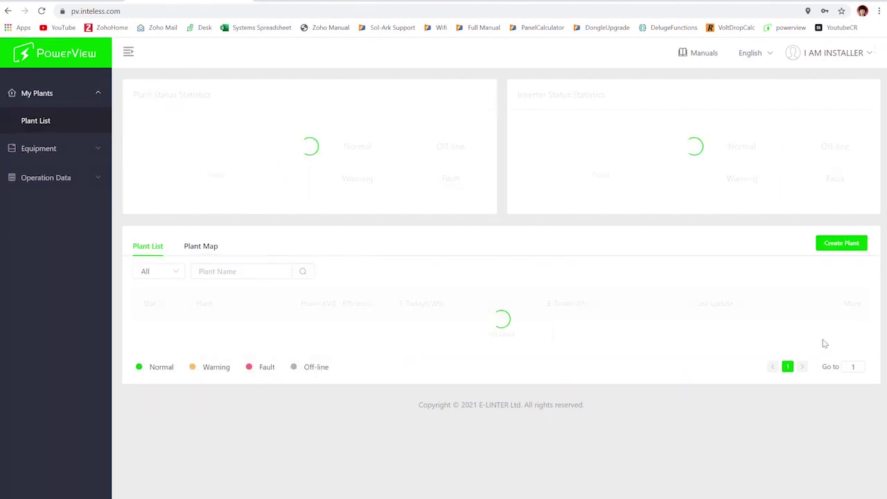
pyautogui.click(851, 332)
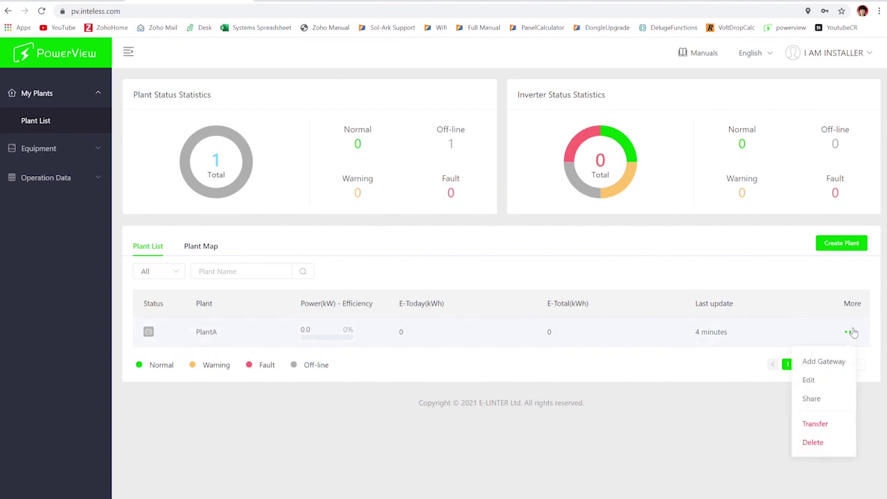
# Transfer PlantA to the customer's account, fixing the e-mail typo and typing 'transfer' to confirm.
pyautogui.click(834, 433)
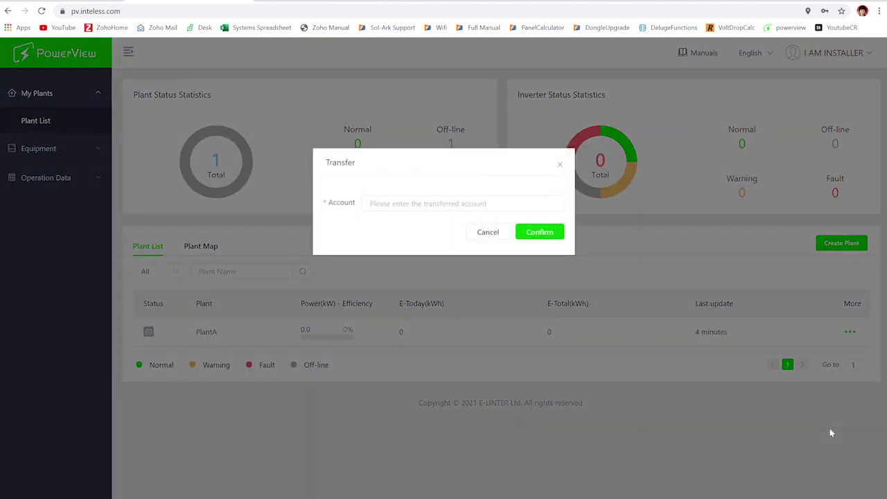
pyautogui.click(474, 206)
pyautogui.write('t')
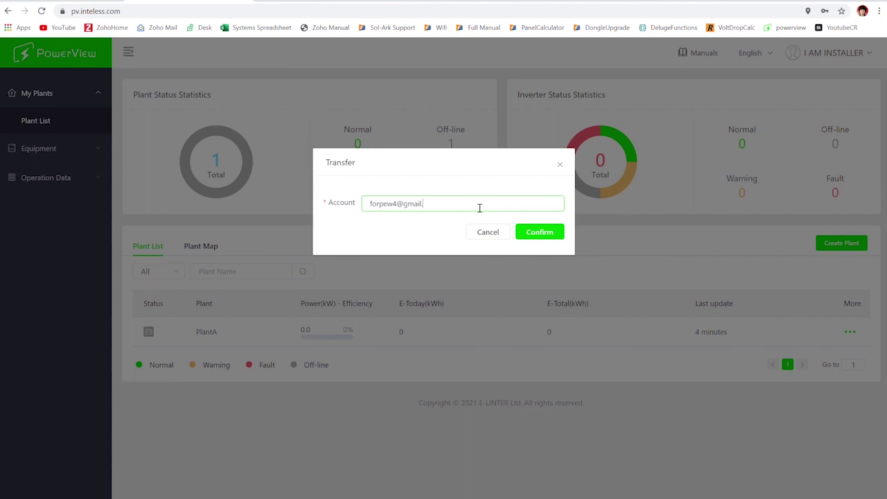
pyautogui.click(538, 235)
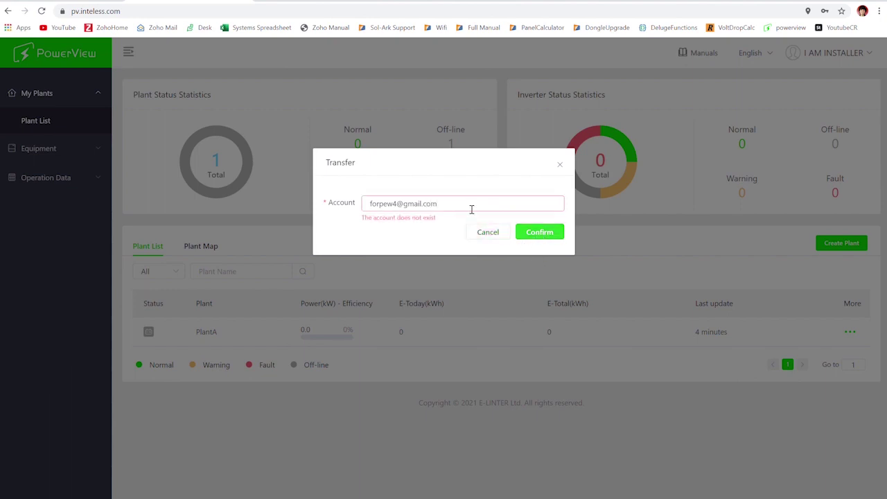
pyautogui.click(402, 209)
pyautogui.write('s')
pyautogui.click(543, 235)
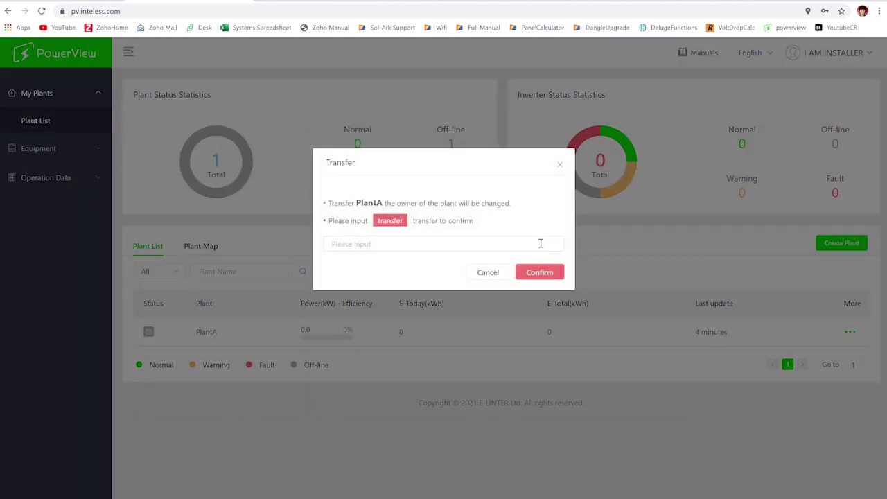
pyautogui.click(402, 240)
pyautogui.write('transfer')
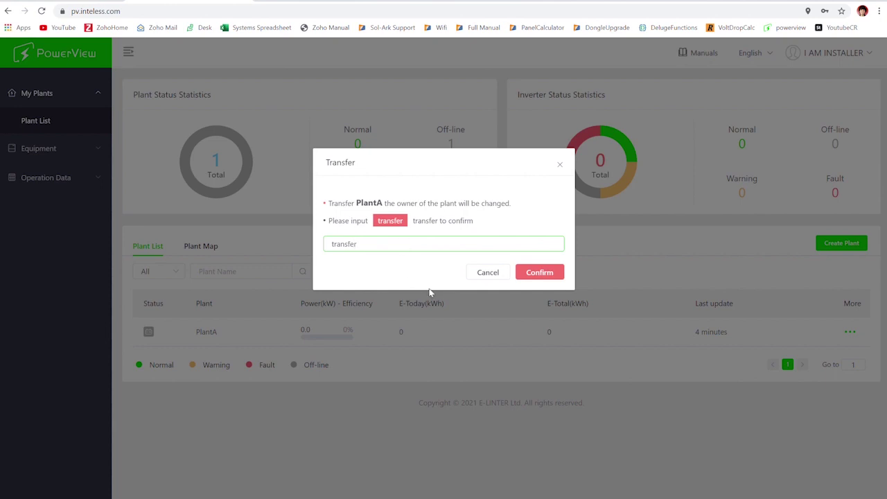
pyautogui.click(540, 273)
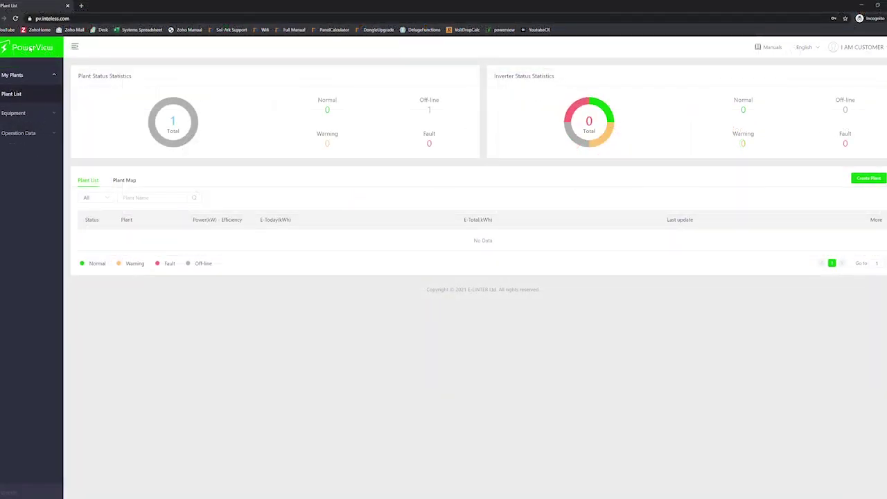
# Reload PowerView and open PlantA's menu with Add Gateway, Edit, Share, Transfer and Delete.
pyautogui.click(16, 18)
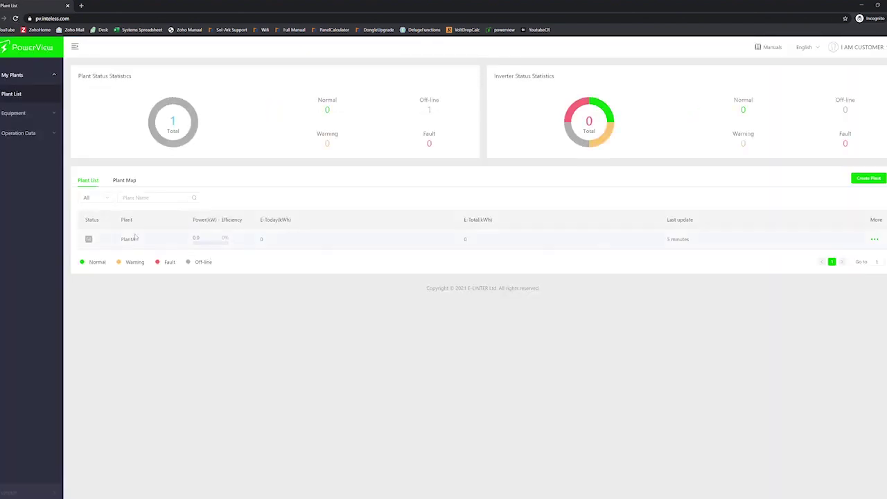
pyautogui.click(873, 240)
pyautogui.click(686, 327)
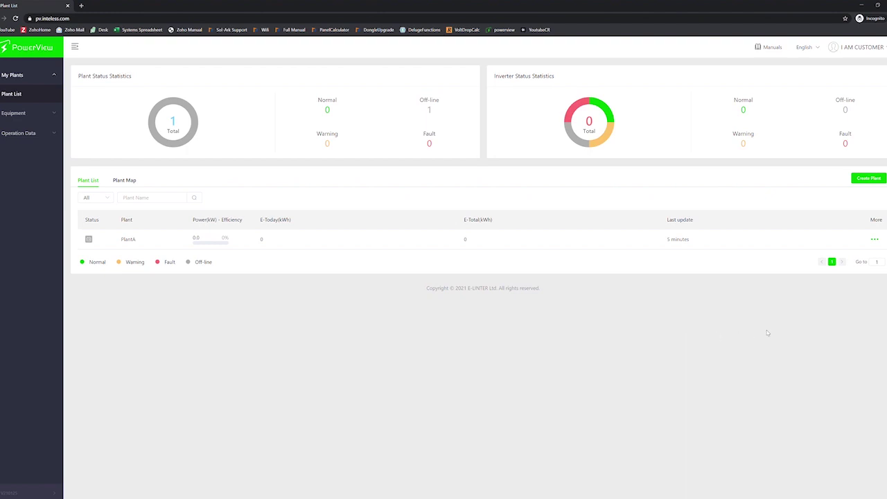
pyautogui.click(875, 240)
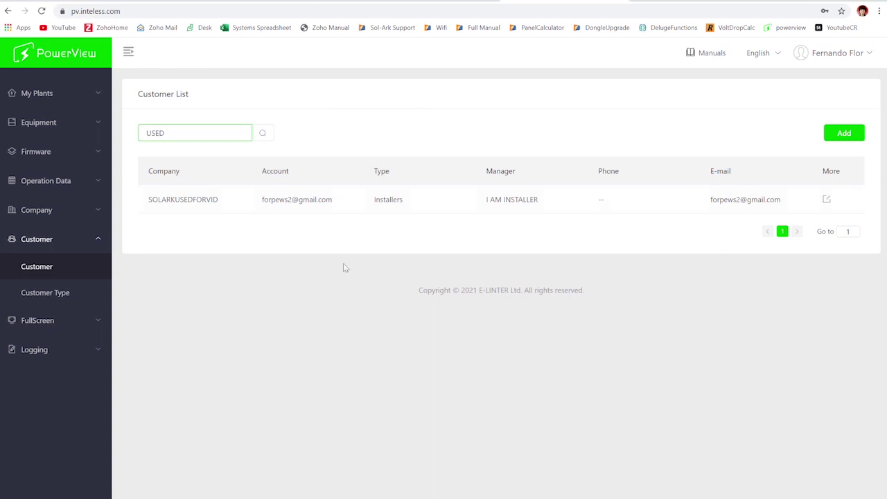
# Highlight the SOLARKUSEDFORVID customer row, then switch to the I AM INSTALLER dashboard tab.
pyautogui.moveTo(381, 189); pyautogui.dragTo(416, 226)
pyautogui.click(363, 175)
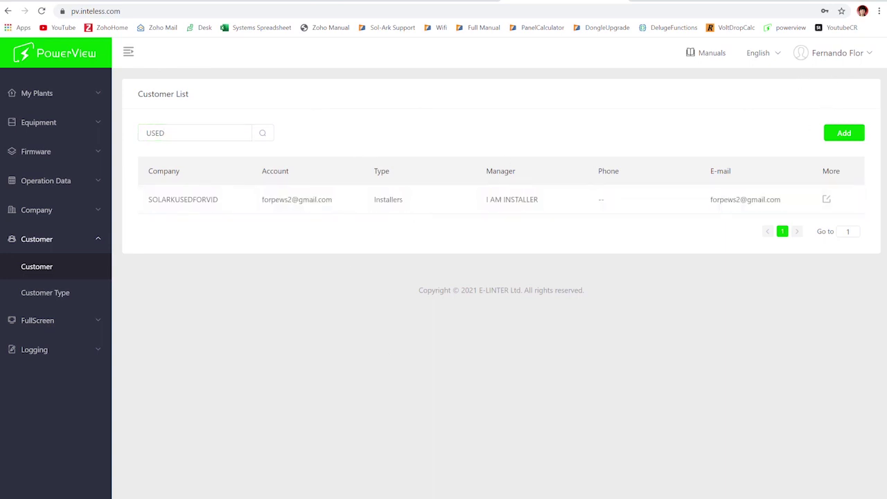
pyautogui.click(199, 3)
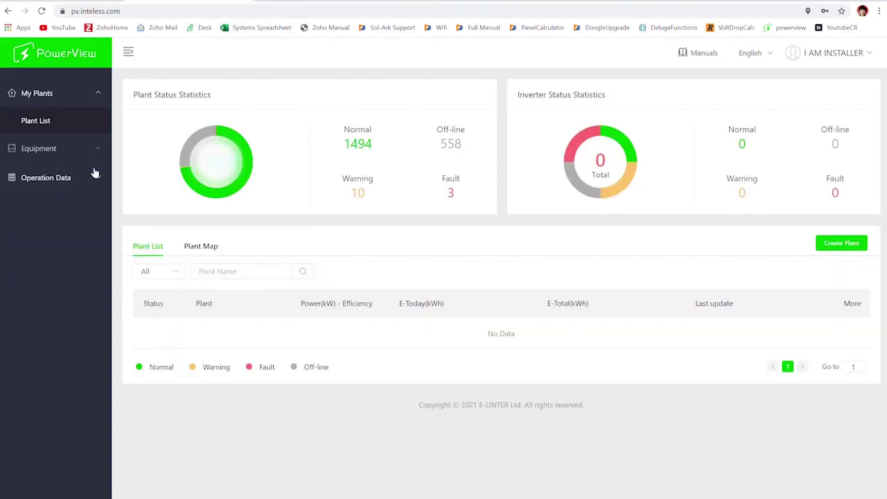
# Log out of the installer account and sign in with the other saved credentials.
pyautogui.click(66, 149)
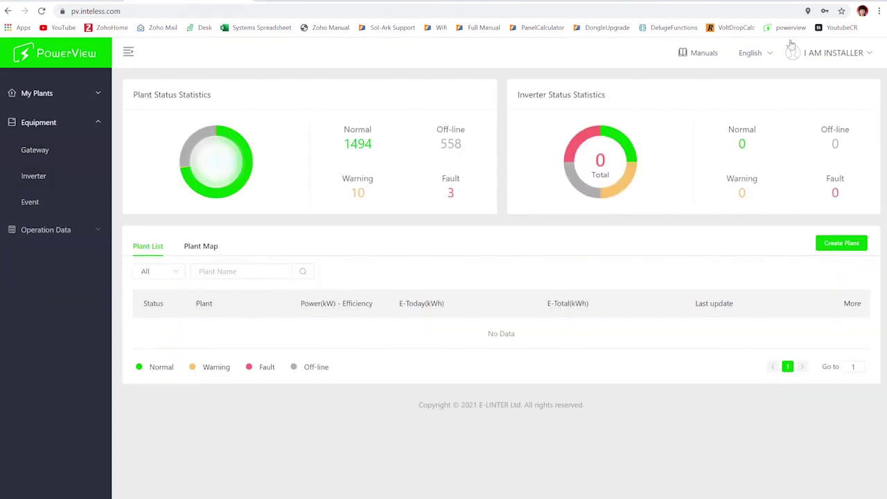
pyautogui.click(843, 57)
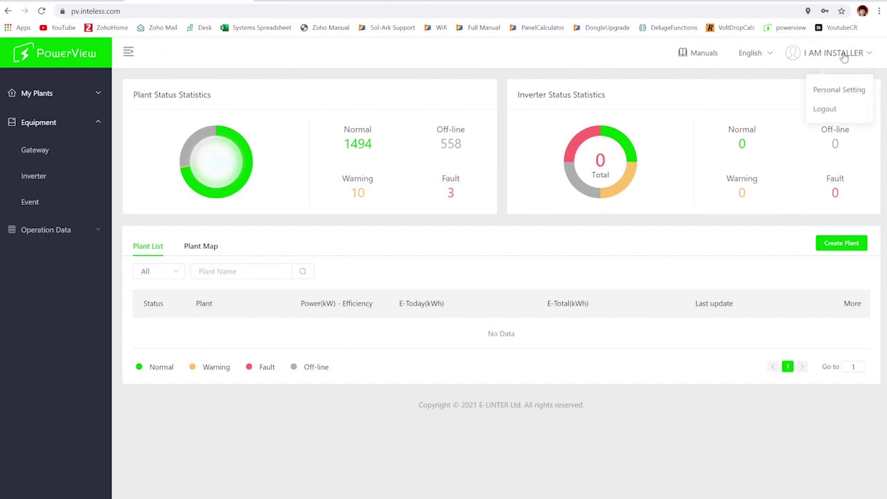
pyautogui.click(846, 115)
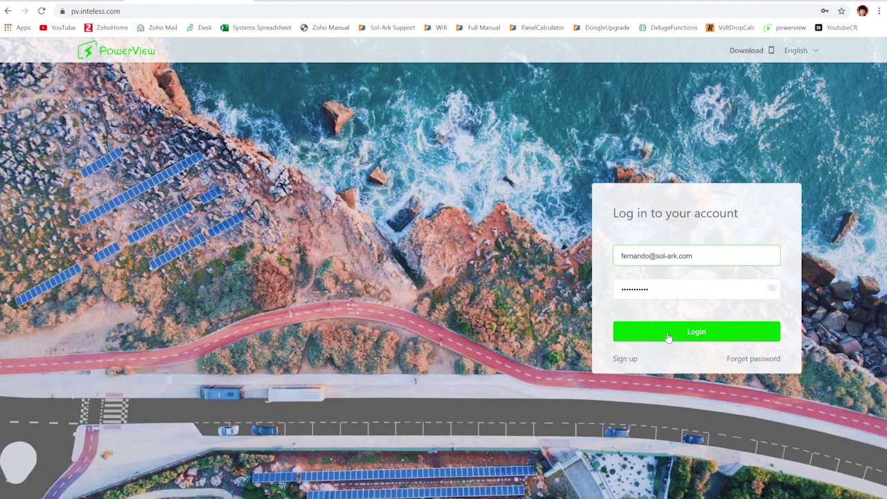
pyautogui.click(700, 266)
pyautogui.click(748, 309)
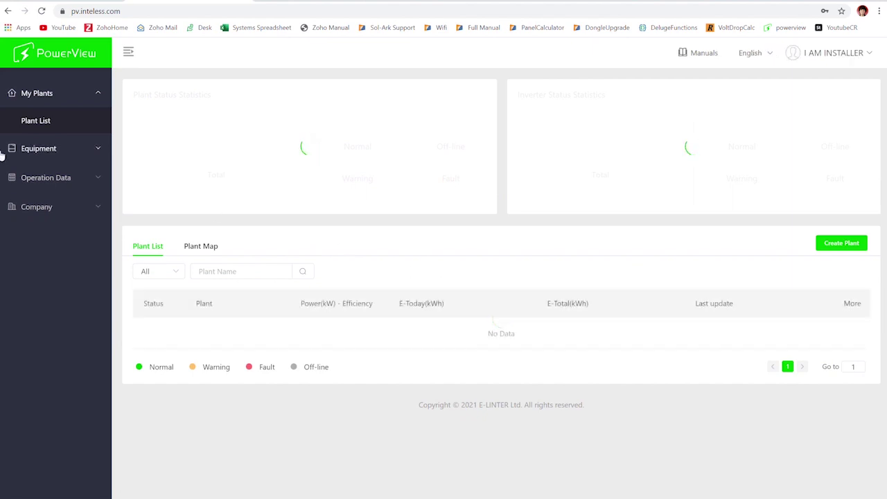
# Expand the Company, Operation Data and Equipment sidebar sections.
pyautogui.click(50, 208)
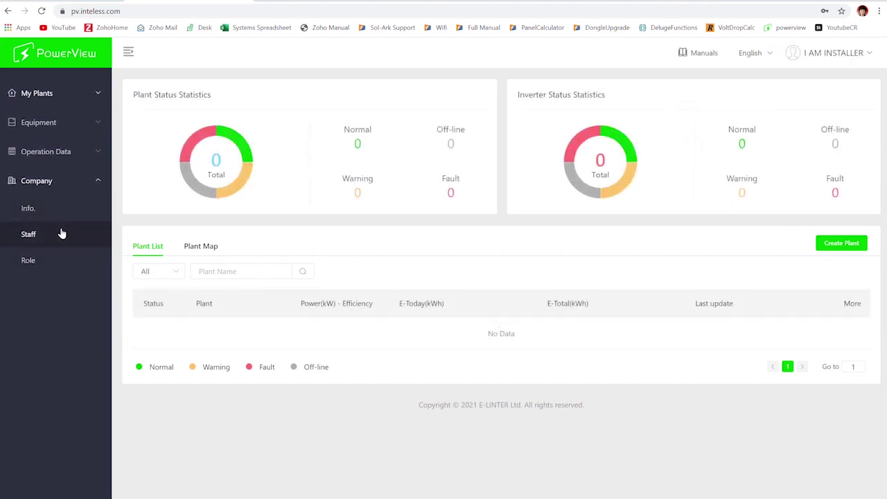
pyautogui.click(79, 148)
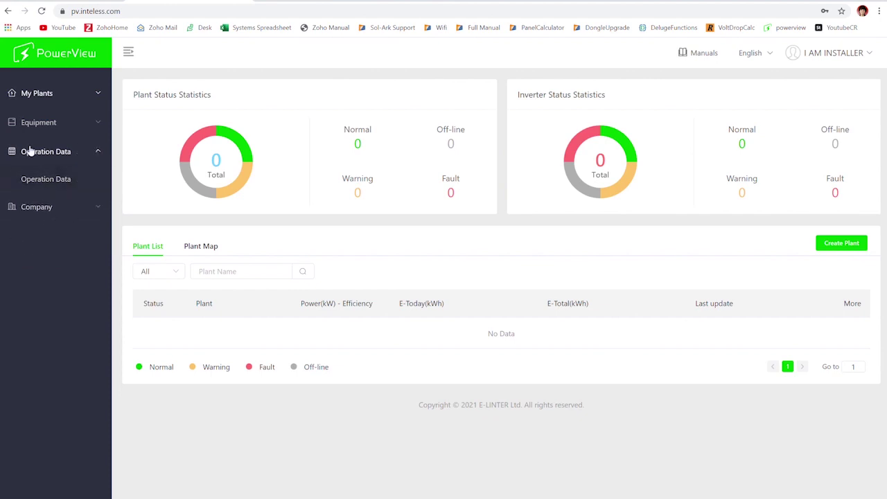
pyautogui.click(47, 122)
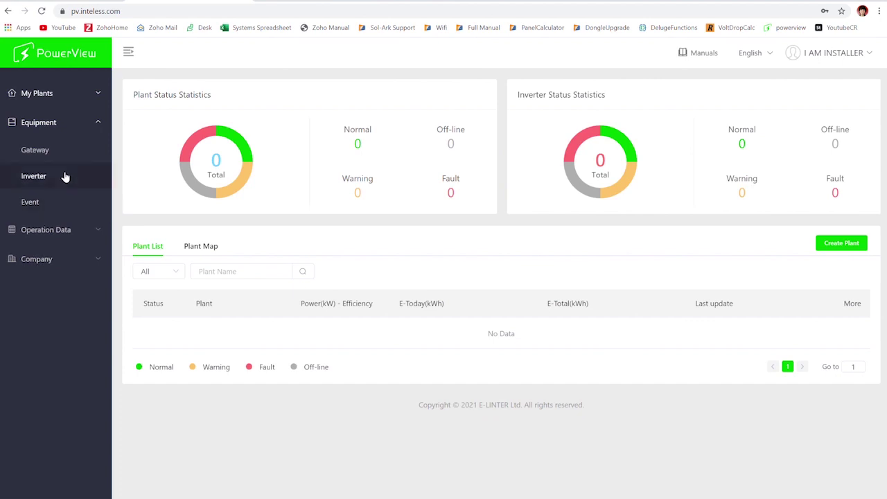
# Open Equipment > Gateway and launch + Import, showing the batch .xls/.xlsx import dialog.
pyautogui.click(239, 277)
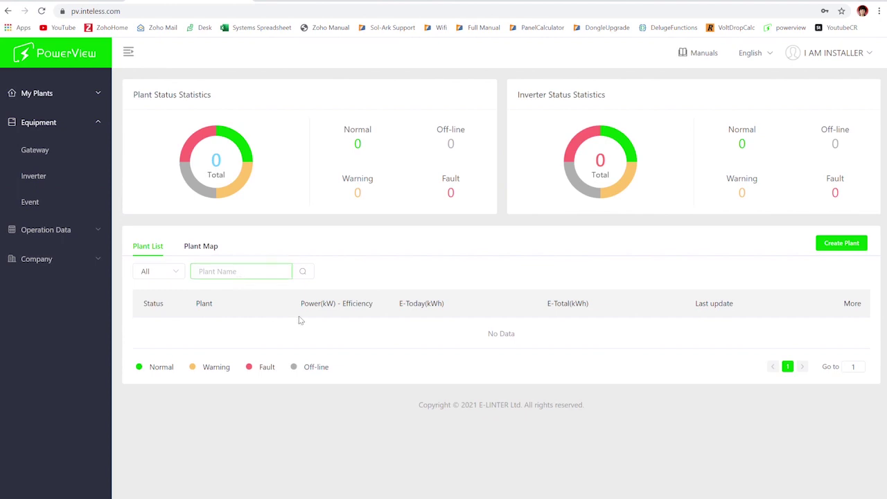
pyautogui.click(47, 158)
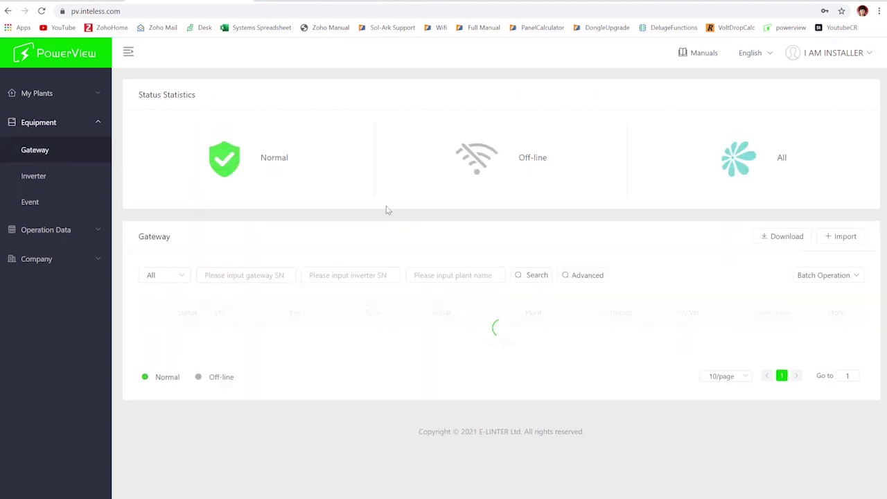
pyautogui.click(841, 239)
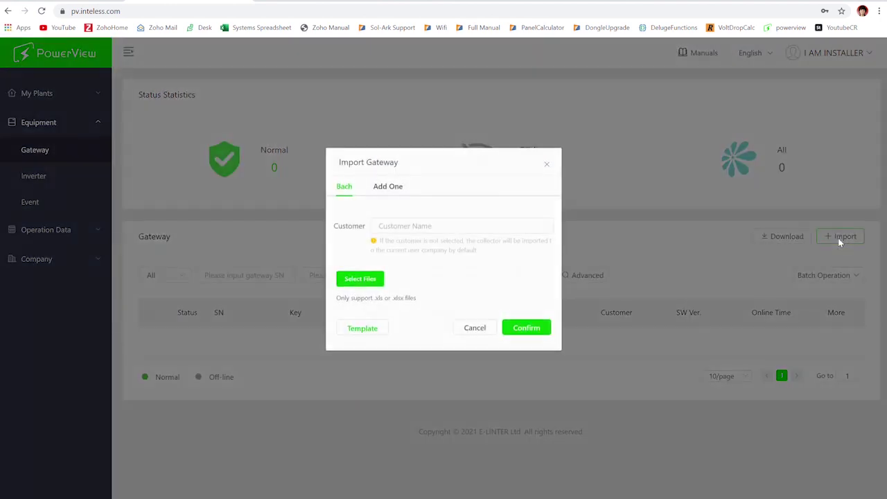
pyautogui.moveTo(383, 191); pyautogui.dragTo(464, 201)
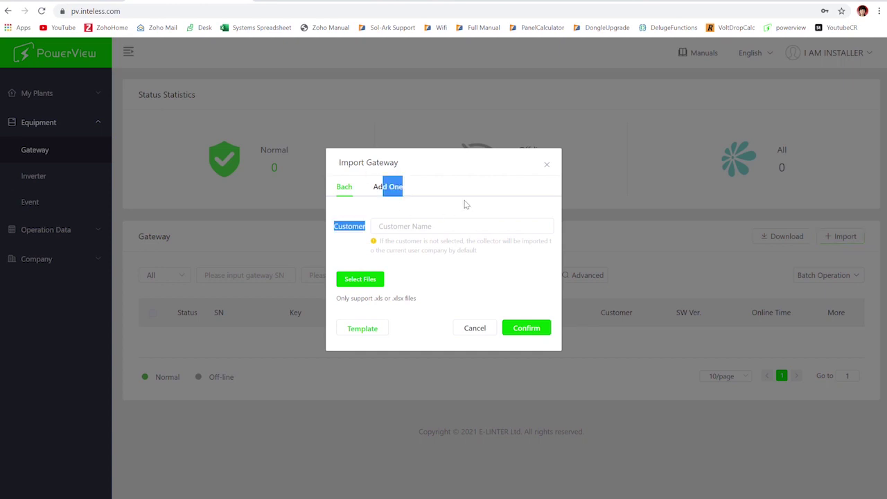
pyautogui.click(355, 234)
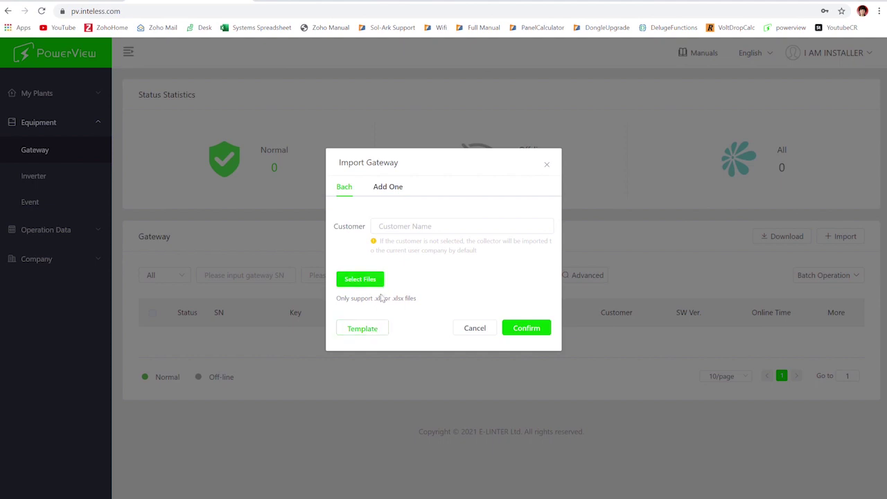
# On the Add One tab, enter the gateway's serial number and key and confirm.
pyautogui.click(380, 193)
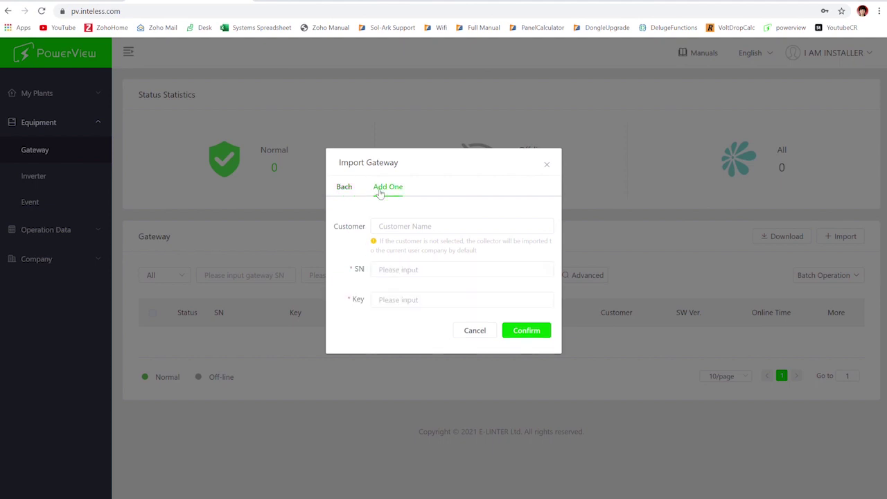
pyautogui.click(413, 234)
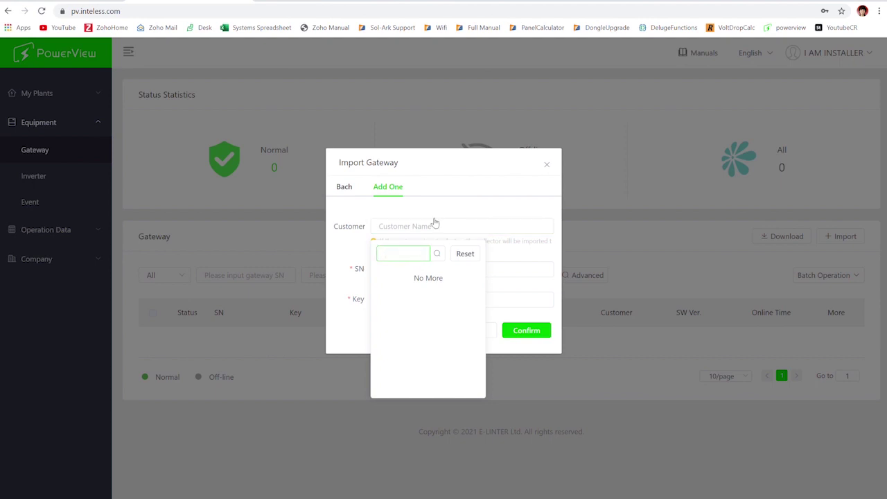
pyautogui.click(374, 235)
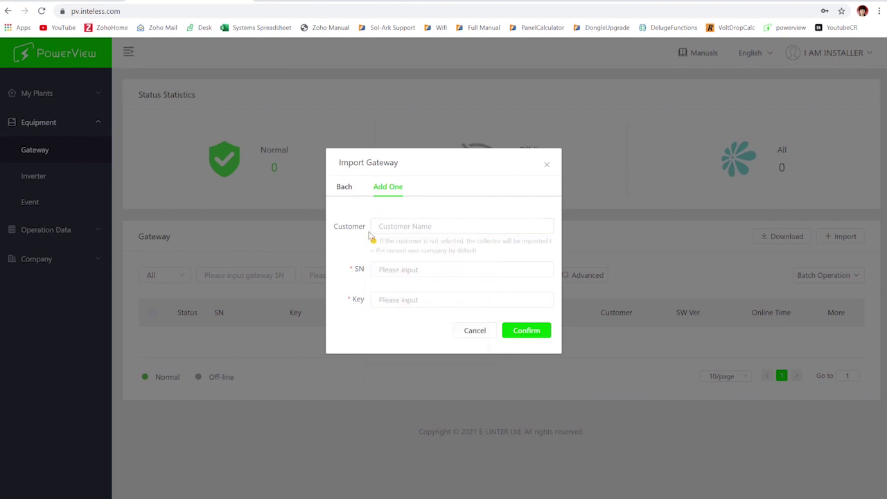
pyautogui.click(402, 274)
pyautogui.press('Tab')
pyautogui.click(531, 332)
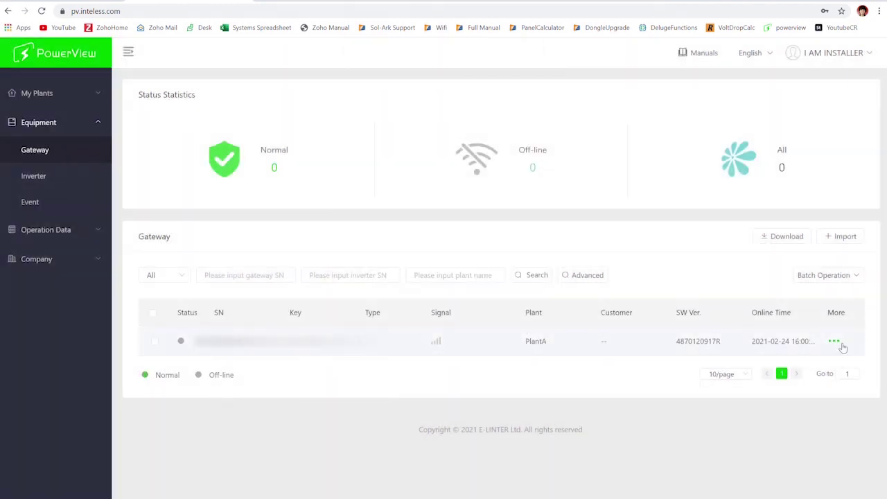
# Browse the Inverter and Gateway lists and PlantA's Equipment tab to locate offline gateway E4A0120B3220.
pyautogui.click(40, 93)
pyautogui.click(35, 122)
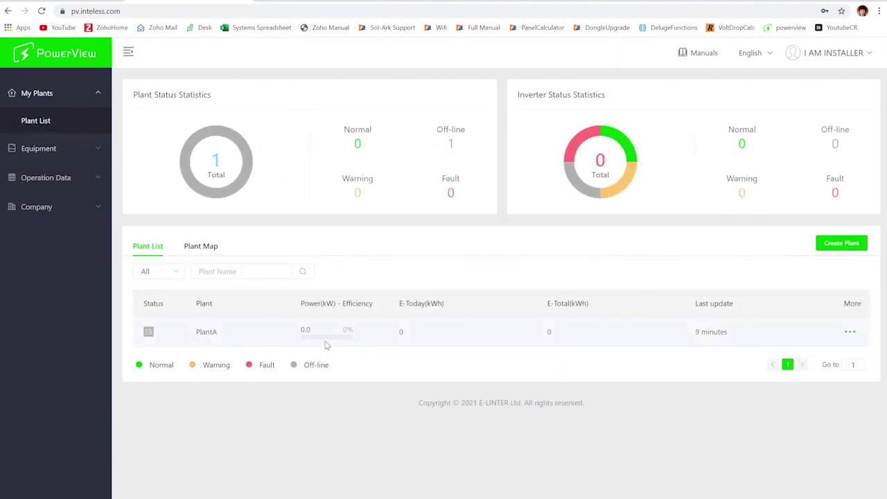
pyautogui.moveTo(857, 338)
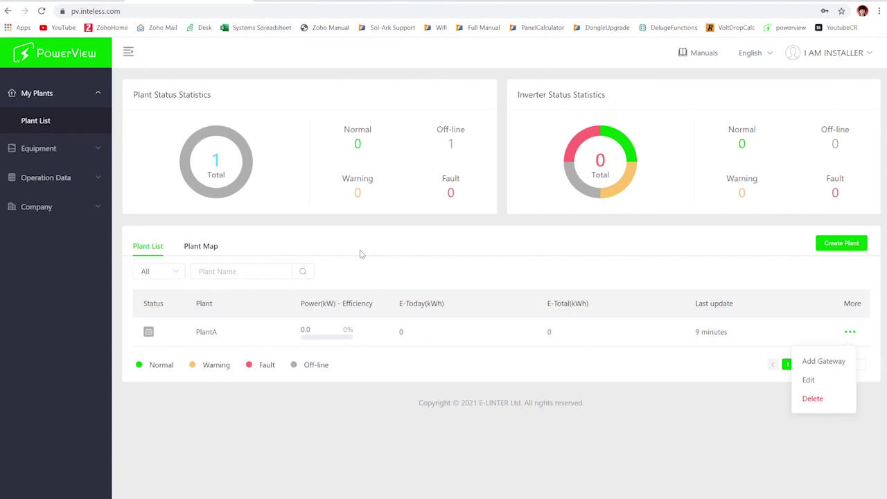
pyautogui.click(52, 148)
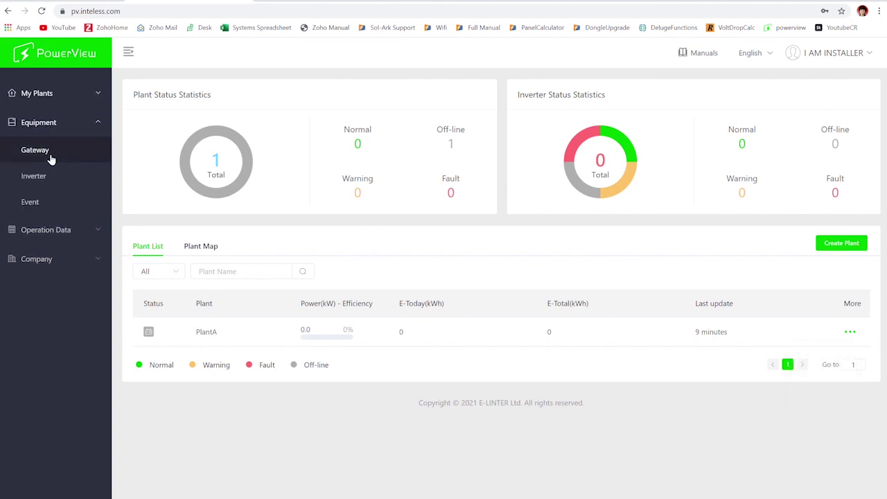
pyautogui.click(42, 180)
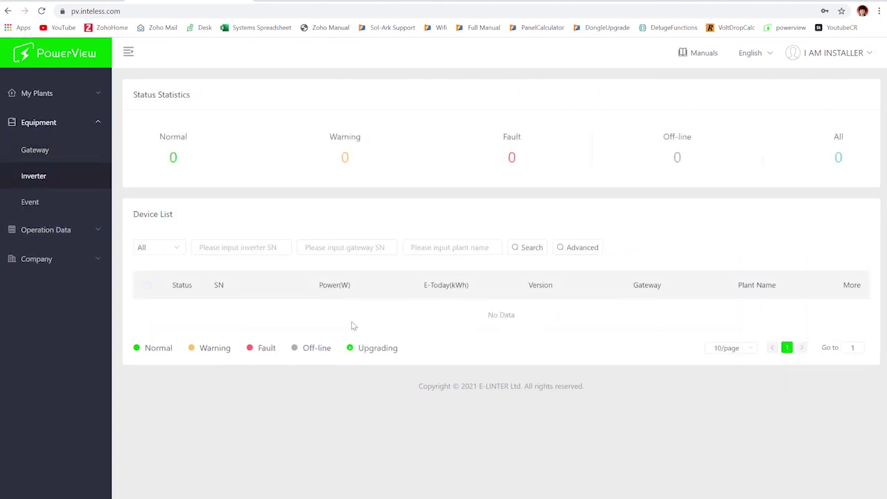
pyautogui.click(56, 159)
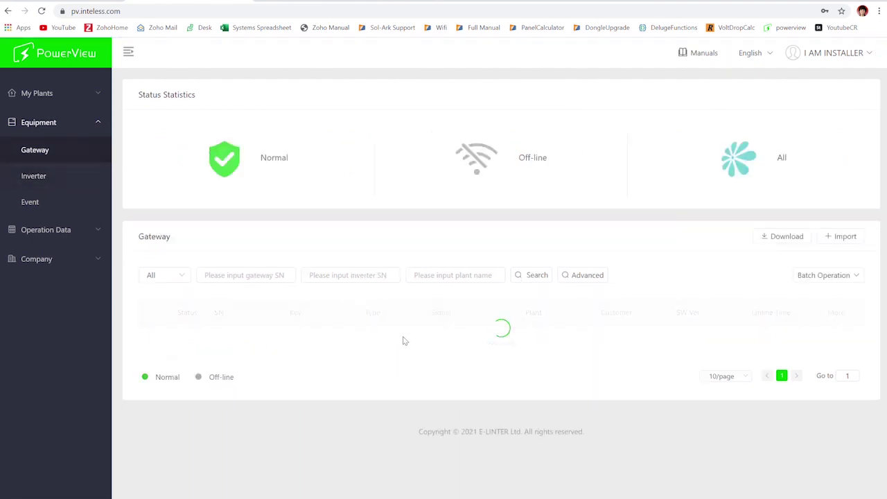
pyautogui.click(544, 346)
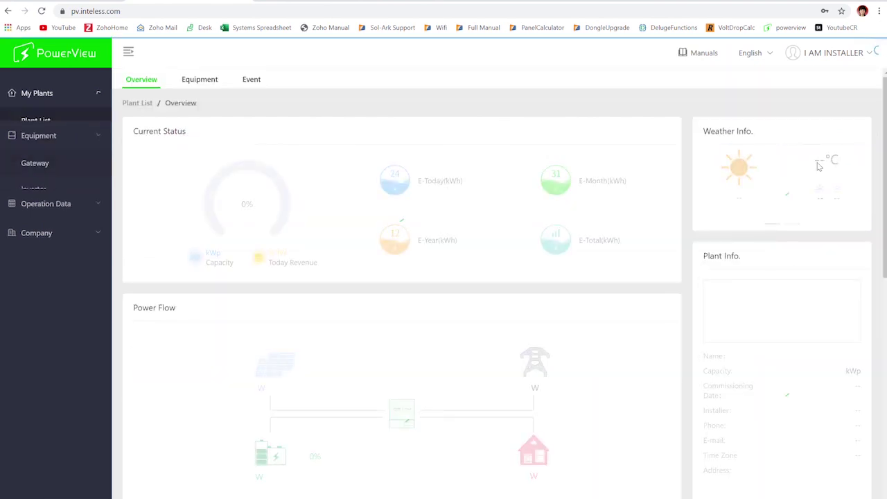
pyautogui.click(189, 83)
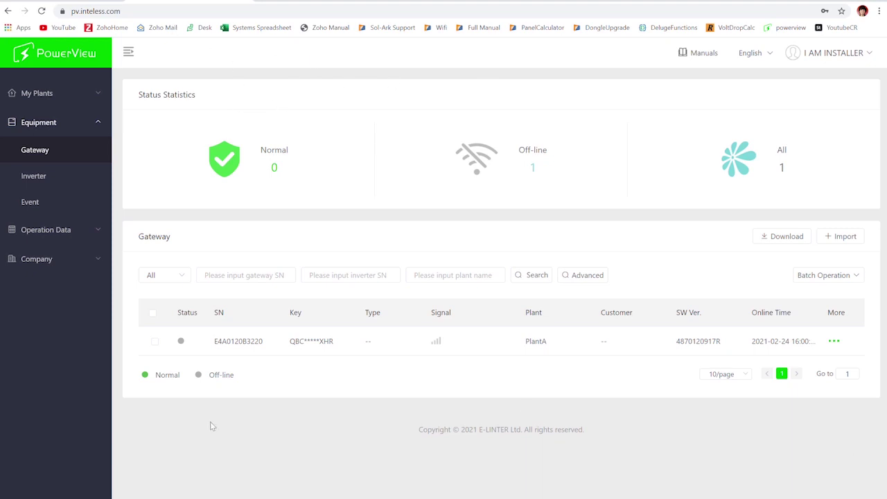
# Download Gateway_Template from the Import Gateway dialog.
pyautogui.click(844, 237)
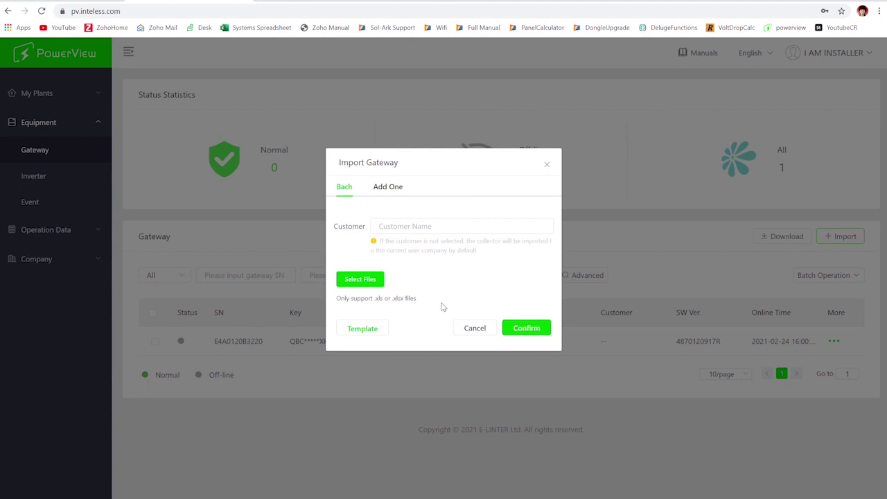
pyautogui.click(358, 330)
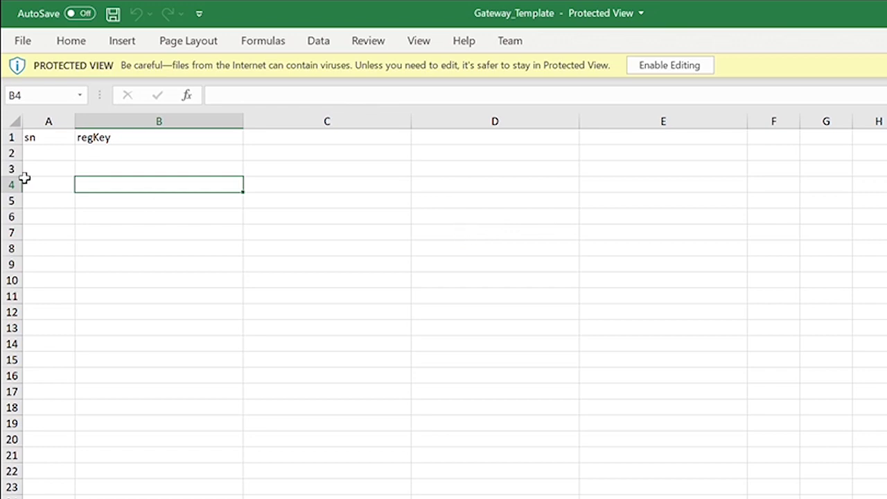
# Enable editing in the downloaded Gateway_Template and select cell A2.
pyautogui.click(36, 149)
pyautogui.click(671, 67)
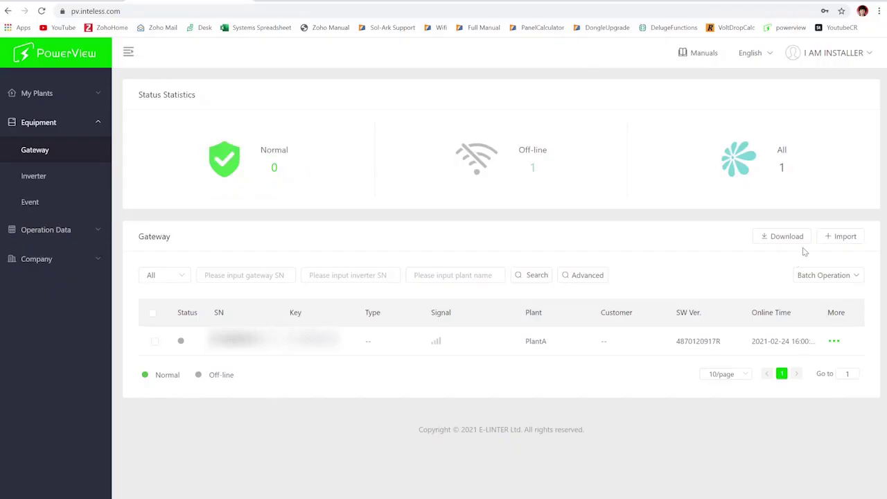
# Upload the filled gateway template through batch Import and confirm it, then check PlantA's gateway row.
pyautogui.click(845, 236)
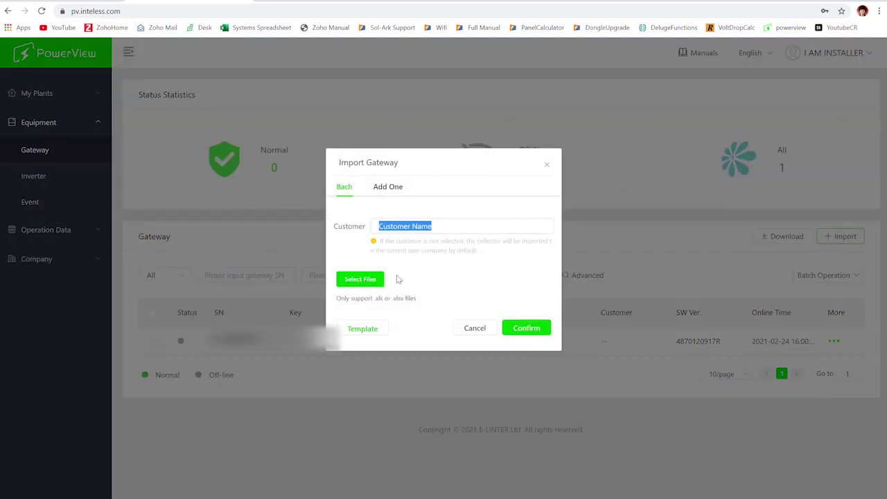
pyautogui.click(371, 281)
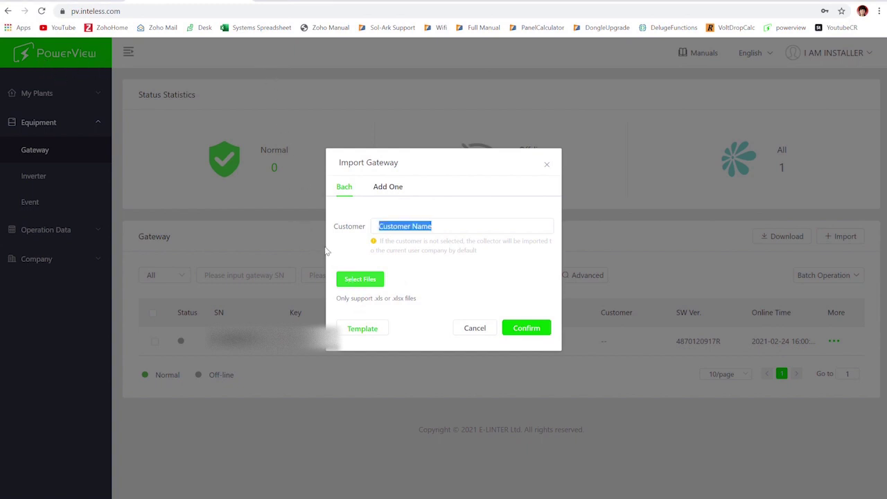
pyautogui.click(526, 348)
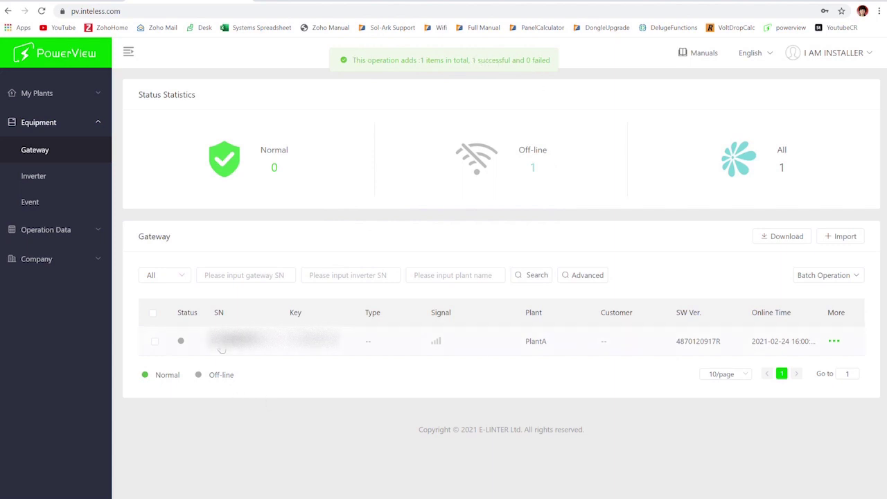
pyautogui.moveTo(215, 350); pyautogui.dragTo(834, 352)
pyautogui.click(582, 189)
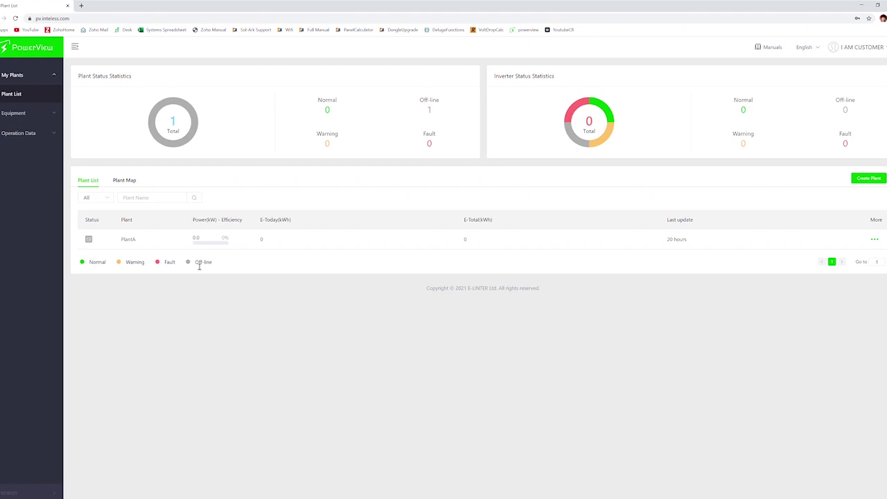
# Expand the Equipment section in the customer view's sidebar.
pyautogui.click(20, 113)
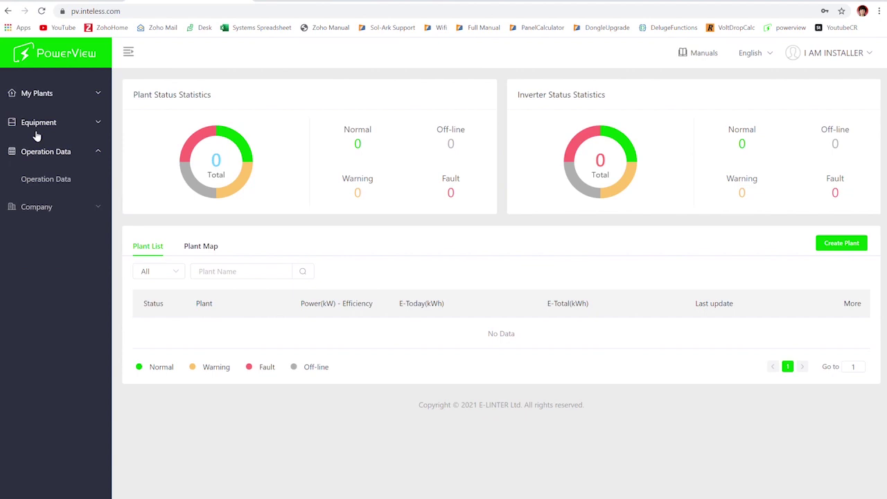
# Go to the Equipment > Gateway list.
pyautogui.click(34, 126)
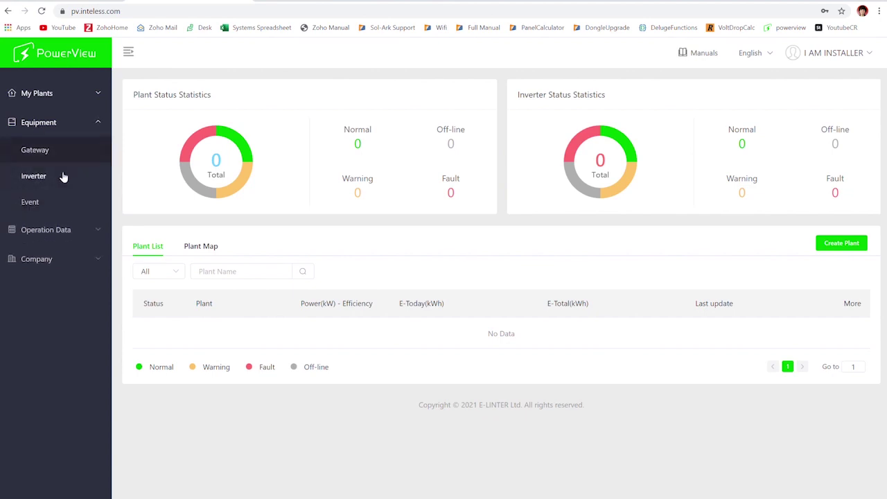
pyautogui.click(239, 274)
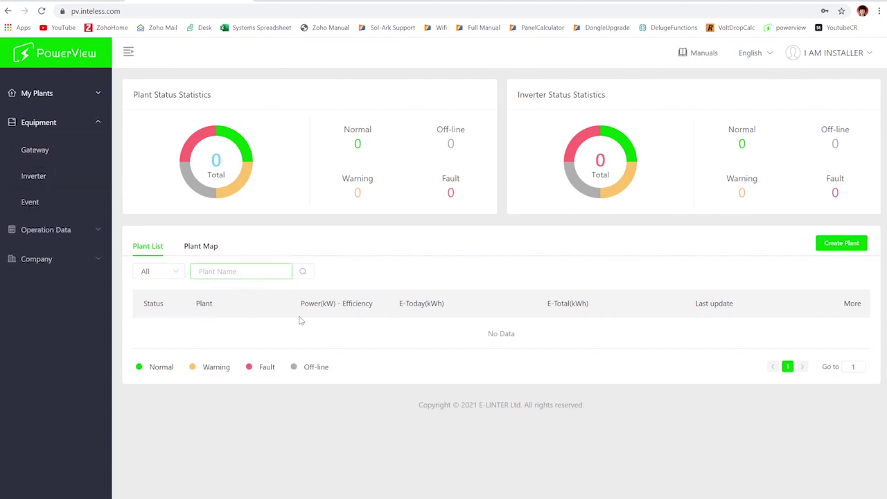
pyautogui.click(38, 155)
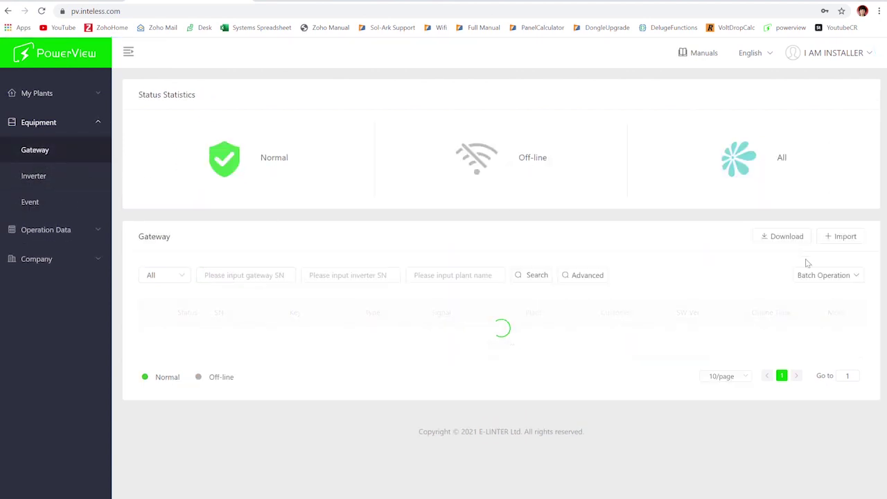
# Import a single gateway on the Add One tab with its SN and key, and confirm.
pyautogui.click(841, 239)
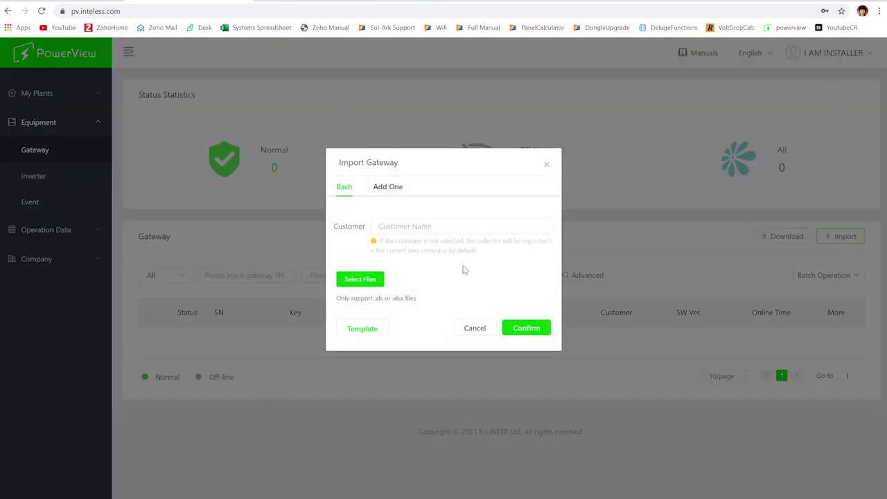
pyautogui.moveTo(382, 187); pyautogui.dragTo(405, 284)
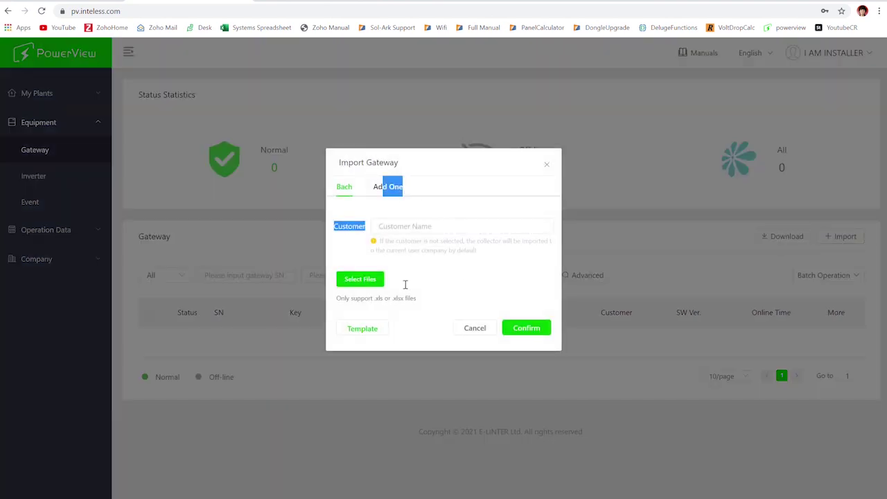
pyautogui.click(388, 187)
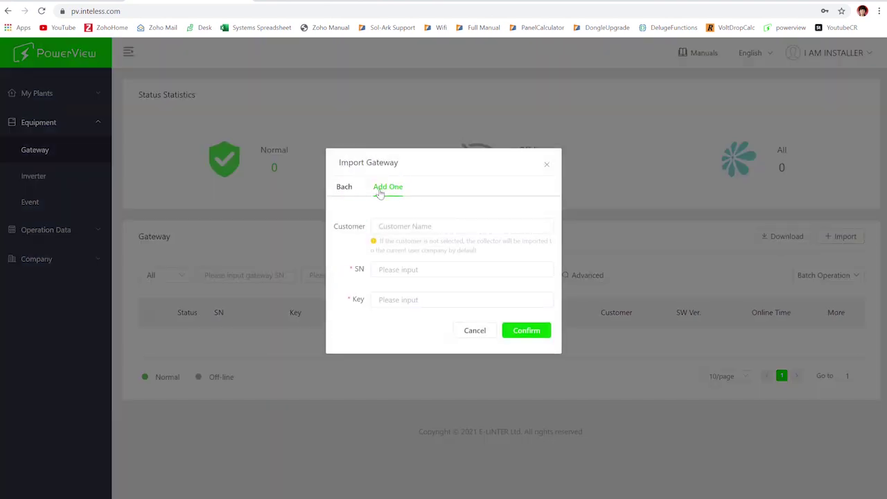
pyautogui.click(410, 232)
pyautogui.click(416, 256)
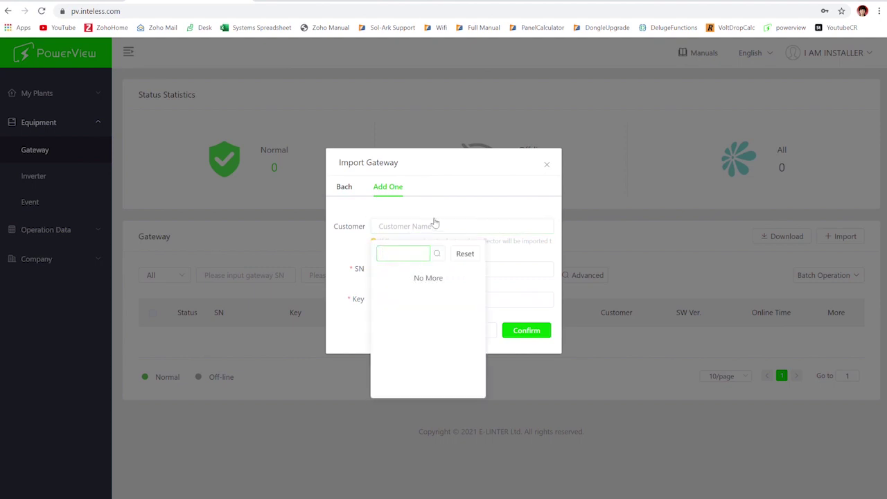
pyautogui.click(528, 331)
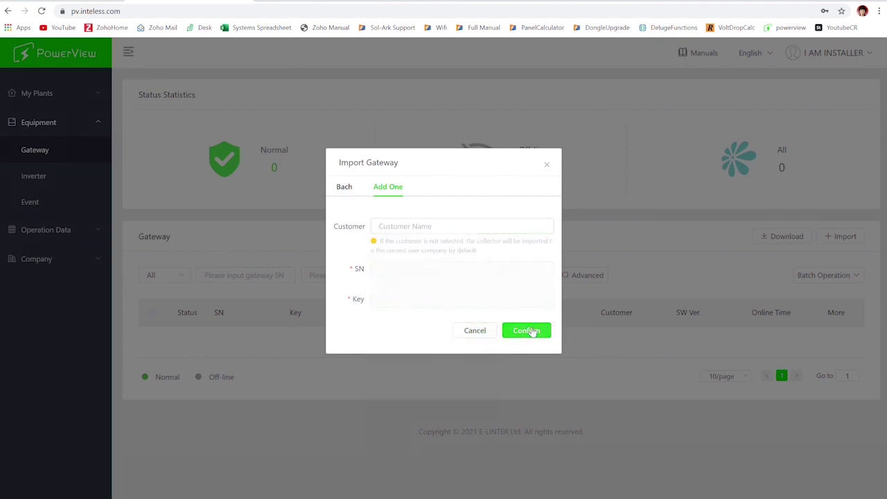